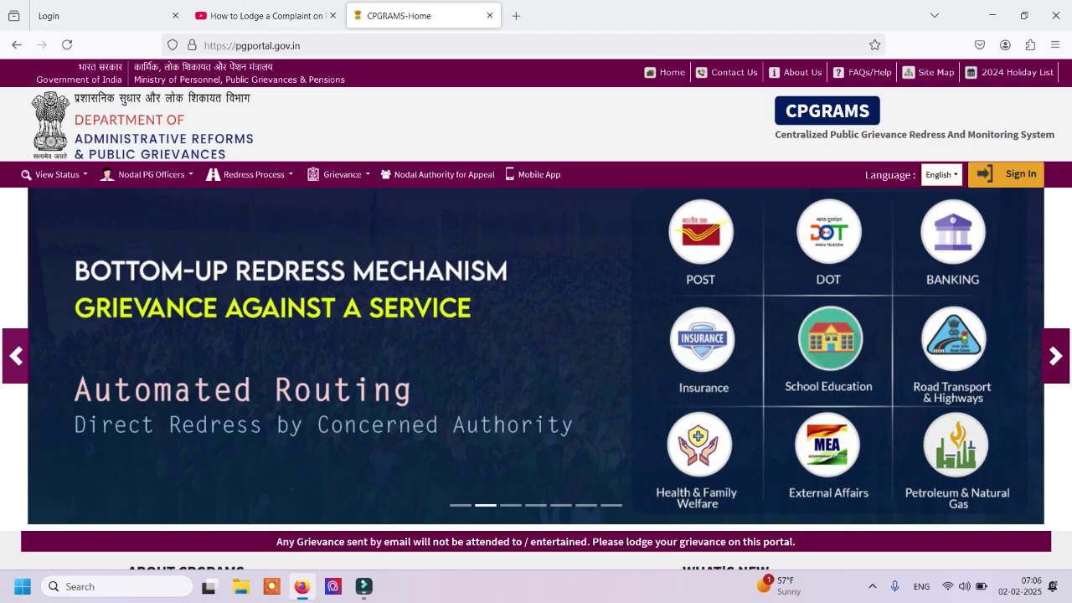
Step: Review the portal home page, including the About CPGRAMS section and the issues not taken up for redress
{"action": "scroll", "coordinate": [536, 314], "scroll_direction": "down", "scroll_amount": 5}
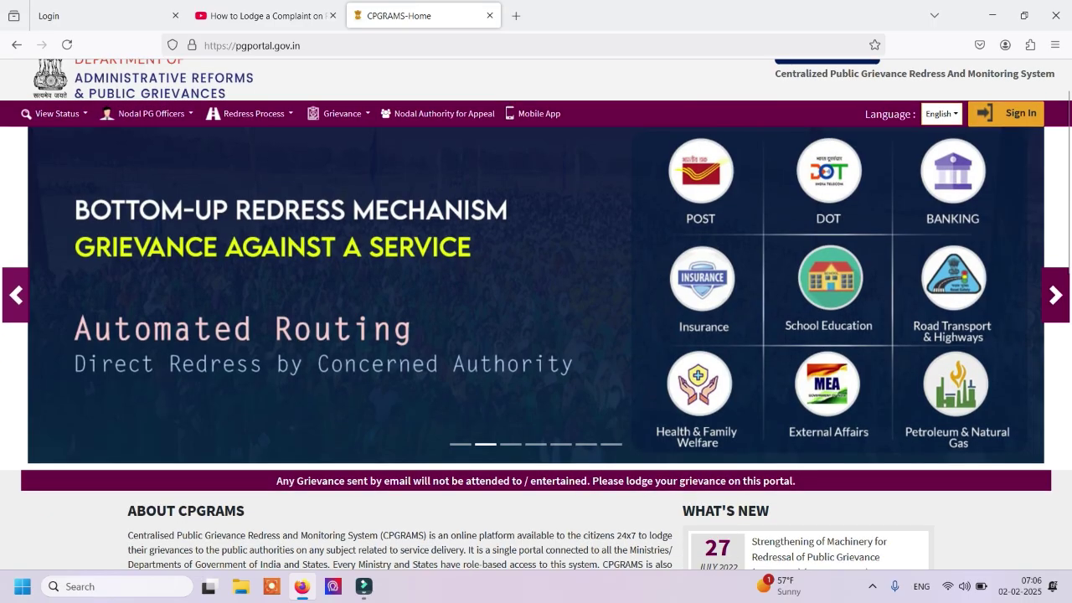
{"action": "scroll", "coordinate": [536, 314], "scroll_direction": "up", "scroll_amount": 5}
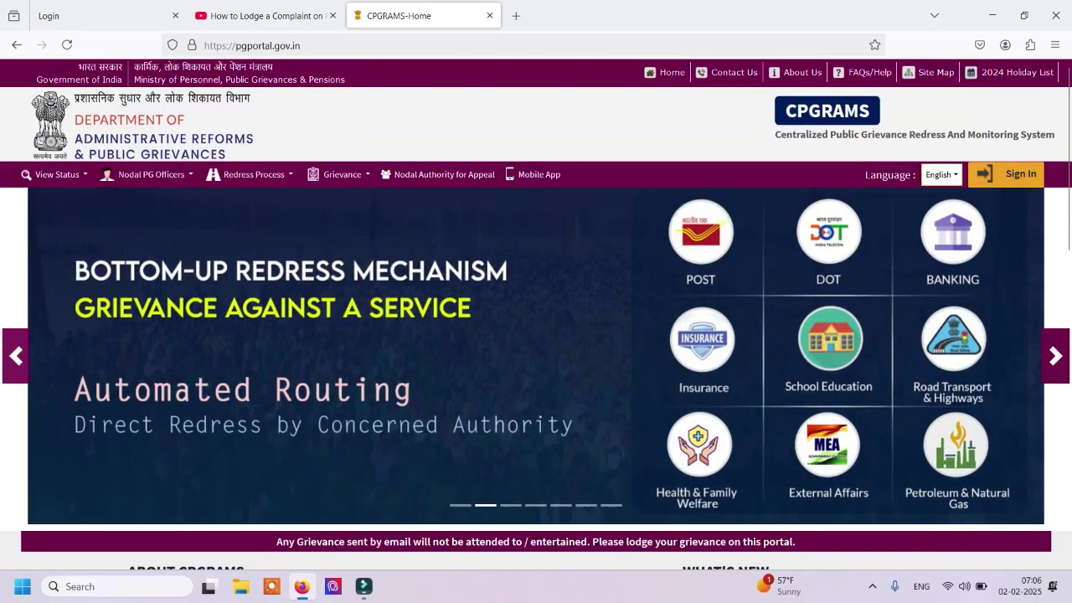
{"action": "scroll", "coordinate": [536, 314], "scroll_direction": "down", "scroll_amount": 2}
{"action": "scroll", "coordinate": [535, 314], "scroll_direction": "down", "scroll_amount": 3}
{"action": "scroll", "coordinate": [536, 314], "scroll_direction": "up", "scroll_amount": 5}
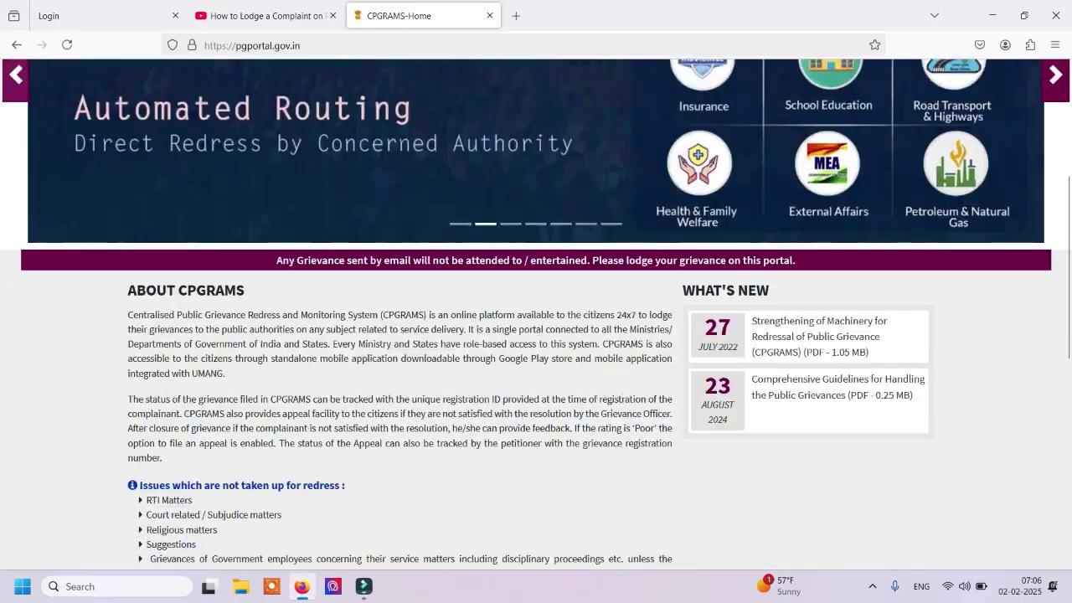
{"action": "scroll", "coordinate": [536, 314], "scroll_direction": "down", "scroll_amount": 4}
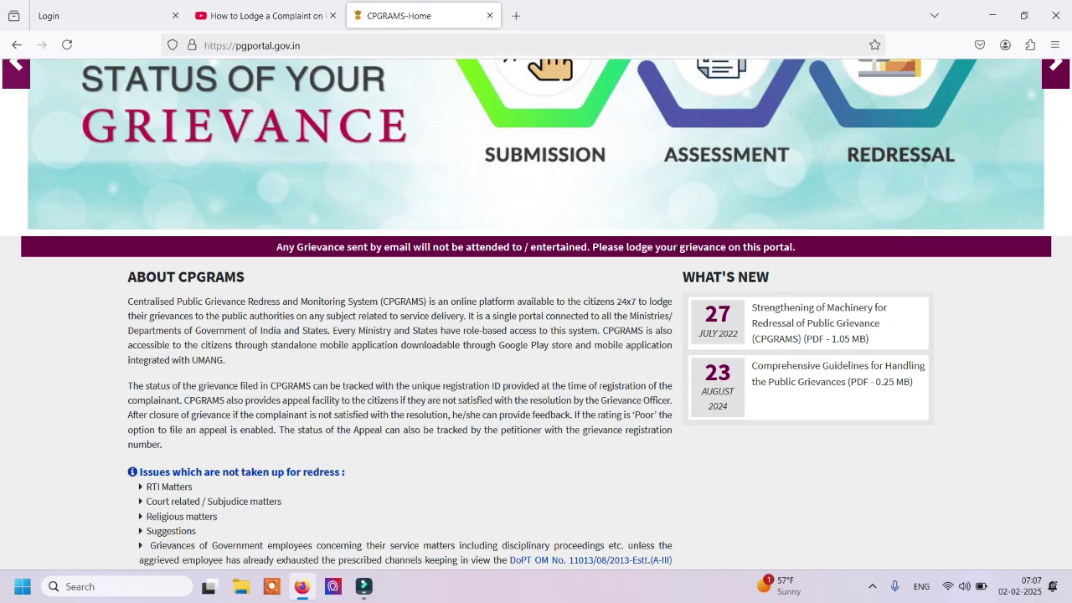
{"action": "scroll", "coordinate": [536, 335], "scroll_direction": "up", "scroll_amount": 4}
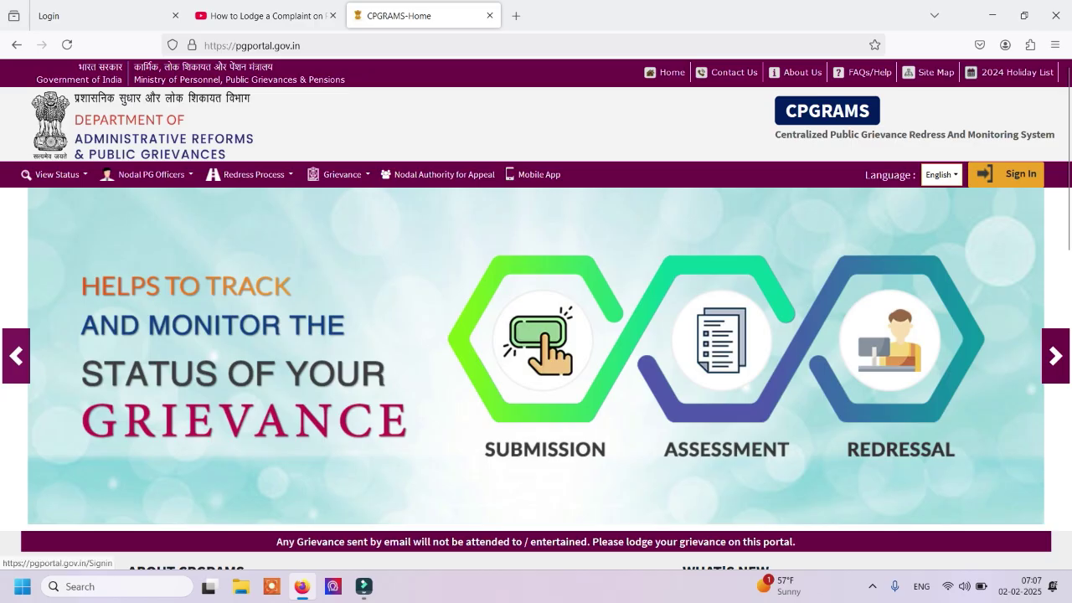
Step: Open the sign-up form from the user login page and review its registration fields through to submission
{"action": "left_click", "coordinate": [1009, 175]}
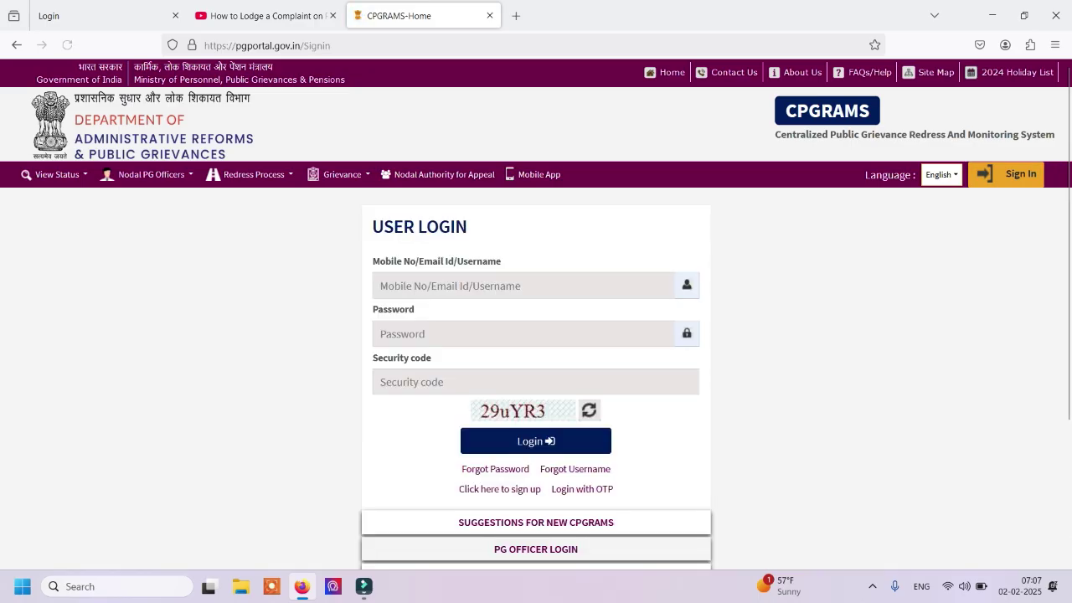
{"action": "scroll", "coordinate": [536, 335], "scroll_direction": "down", "scroll_amount": 2}
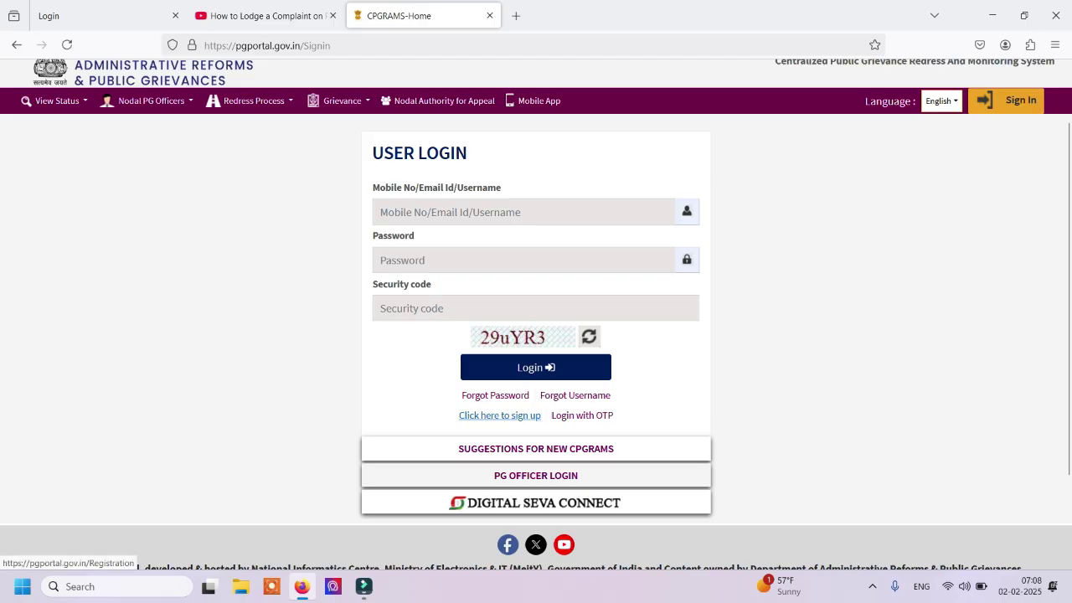
{"action": "left_click", "coordinate": [499, 415]}
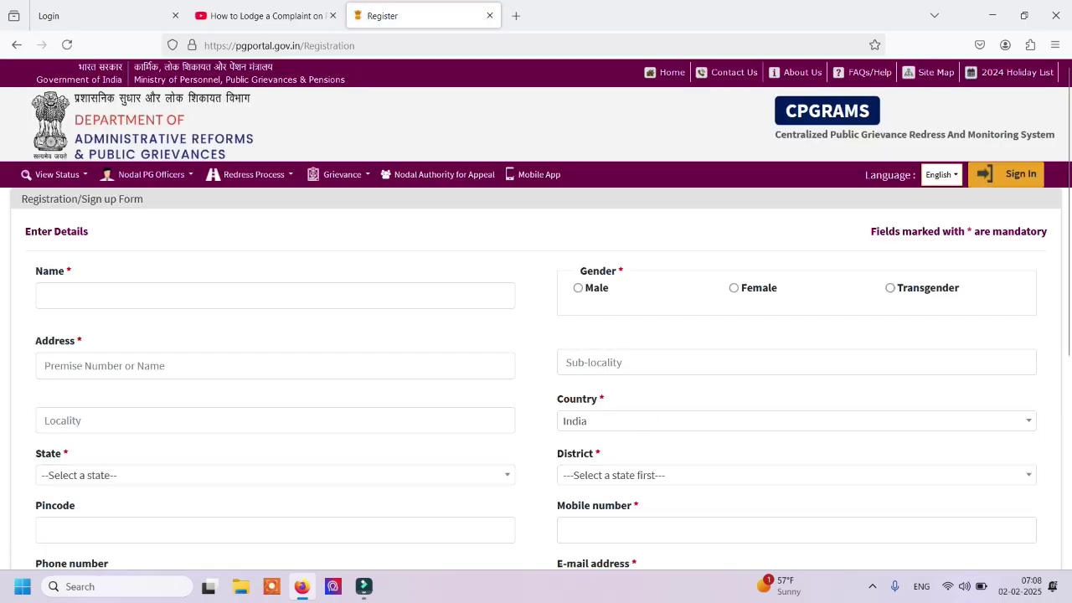
{"action": "scroll", "coordinate": [536, 335], "scroll_direction": "down", "scroll_amount": 2}
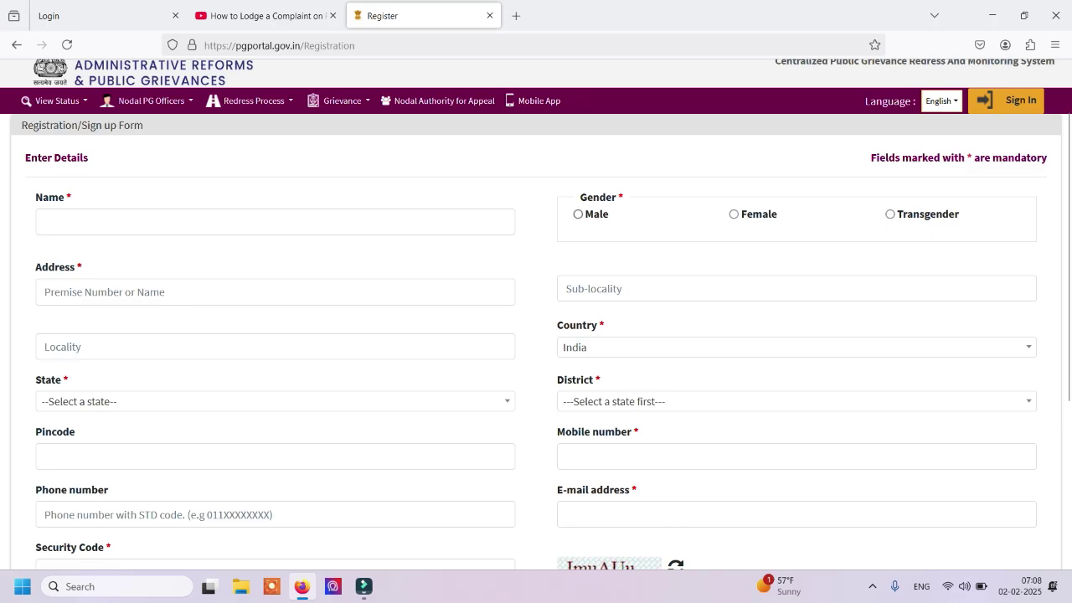
{"action": "scroll", "coordinate": [536, 335], "scroll_direction": "down", "scroll_amount": 2}
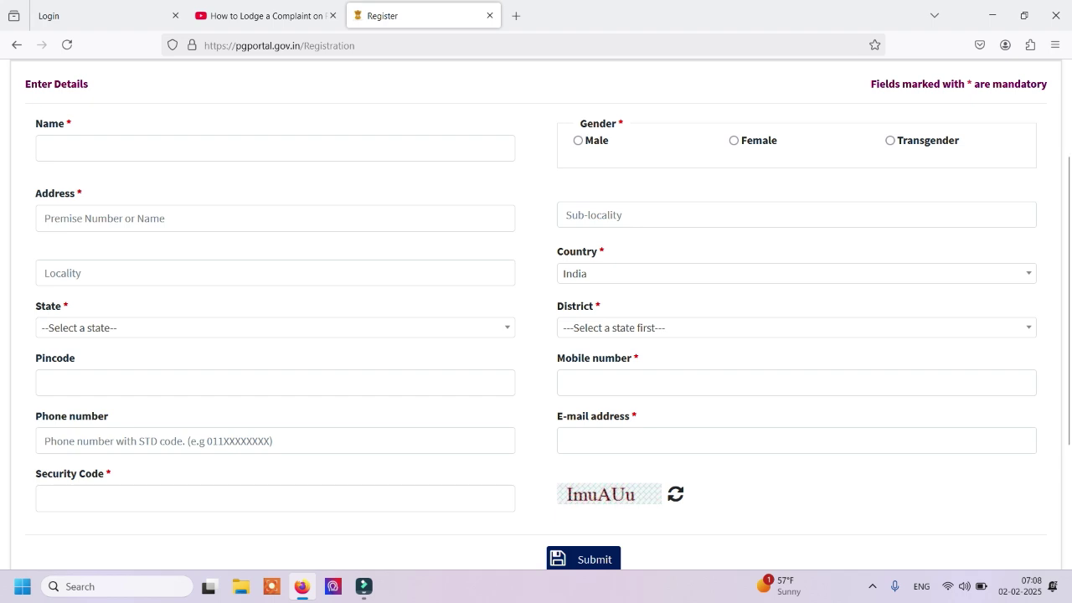
{"action": "scroll", "coordinate": [536, 318], "scroll_direction": "down", "scroll_amount": 2}
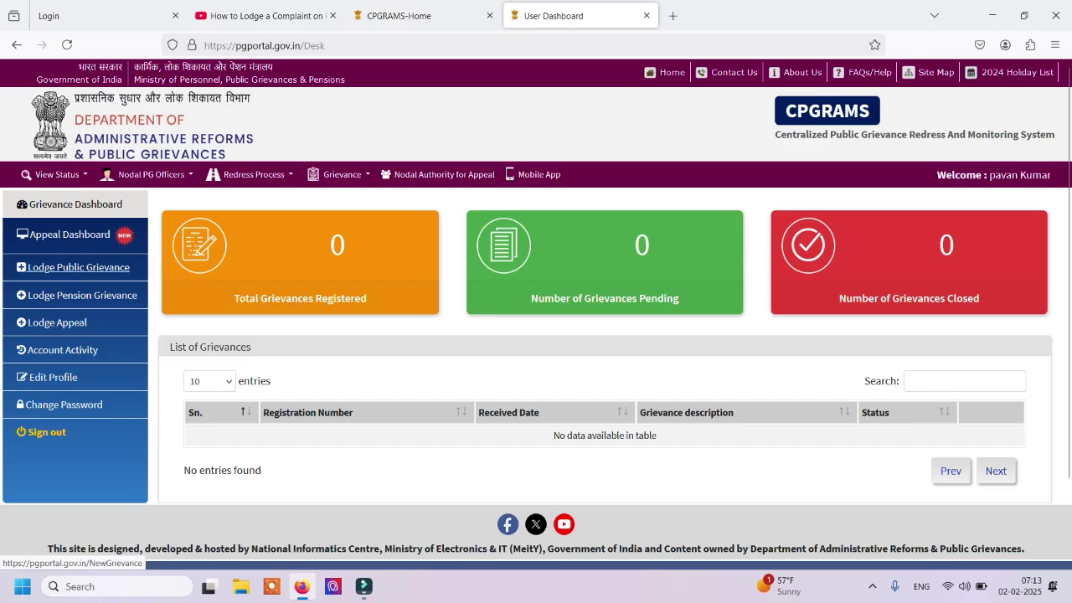
Step: Start lodging a public grievance and submit the agreement that it falls in none of the excluded categories
{"action": "left_click", "coordinate": [78, 267]}
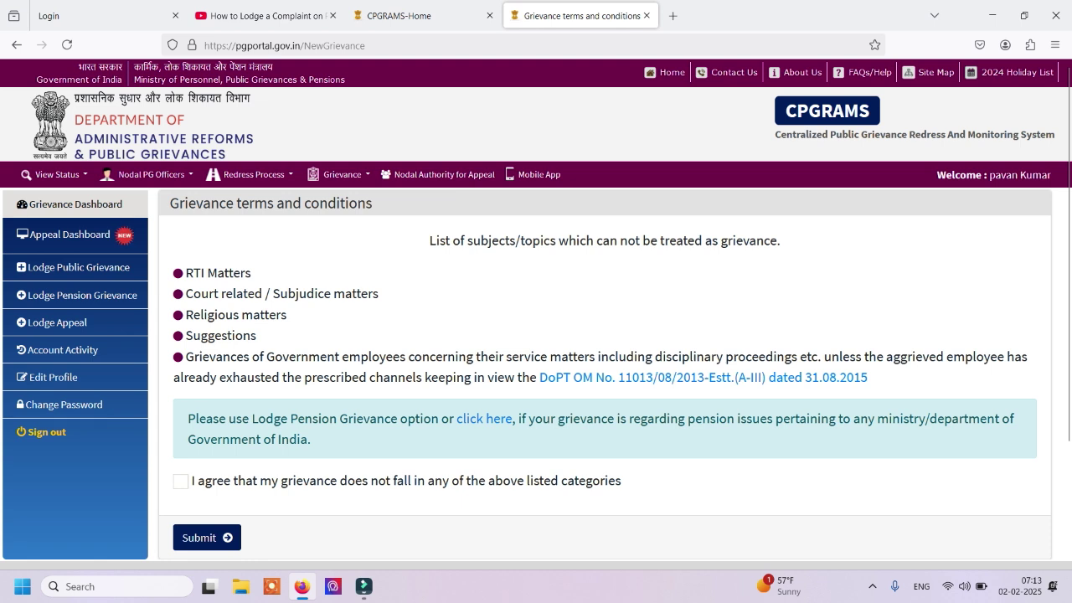
{"action": "left_click", "coordinate": [180, 481]}
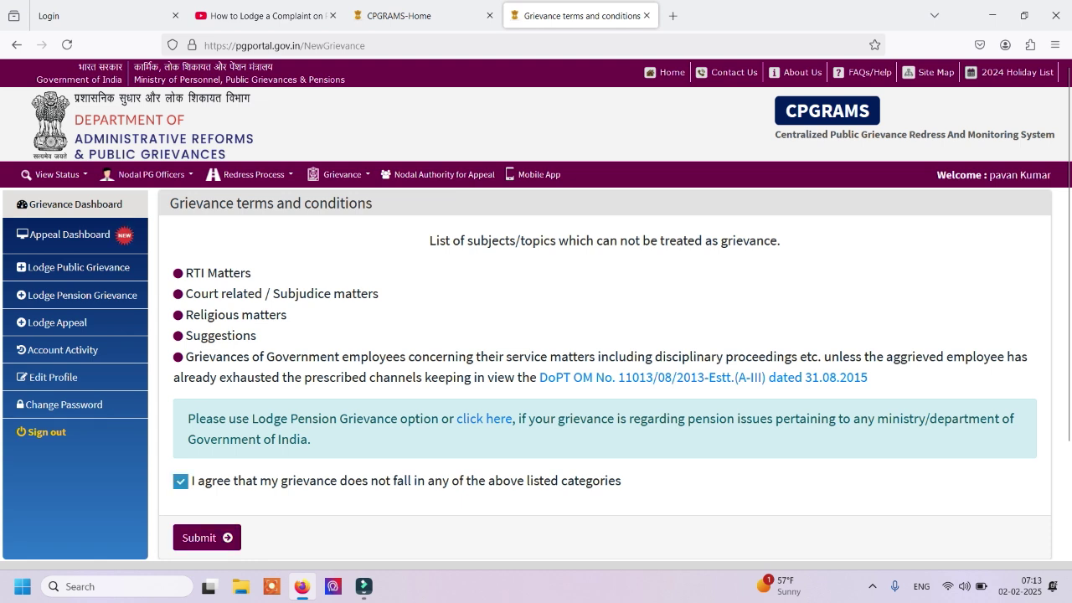
{"action": "left_click", "coordinate": [207, 537]}
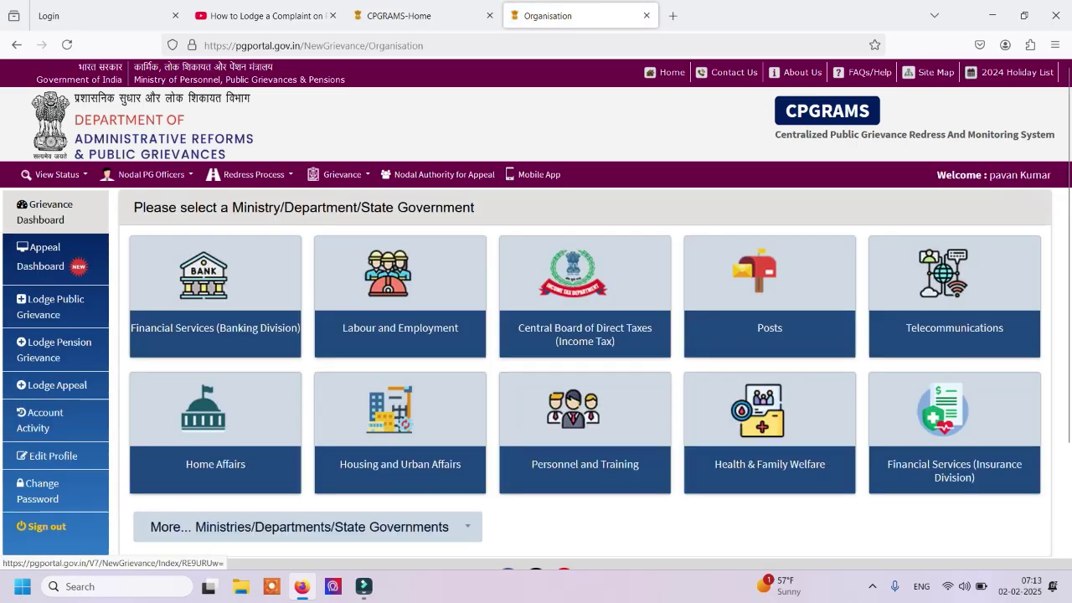
Step: Look over the ministry tiles and the first entries in the list of more ministries, departments and state governments
{"action": "scroll", "coordinate": [536, 314], "scroll_direction": "down", "scroll_amount": 3}
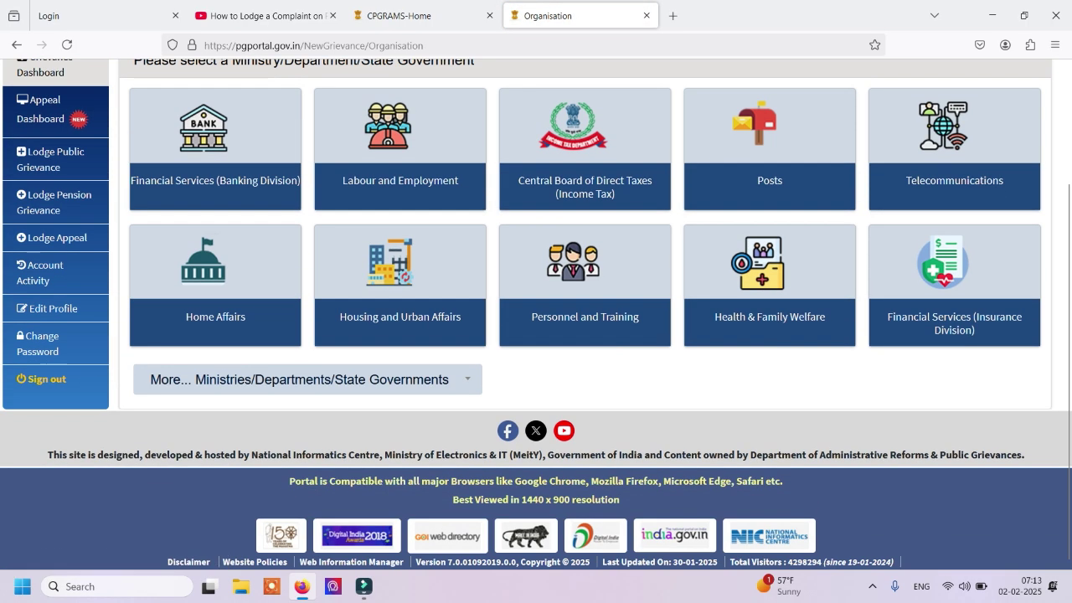
{"action": "left_click", "coordinate": [307, 379]}
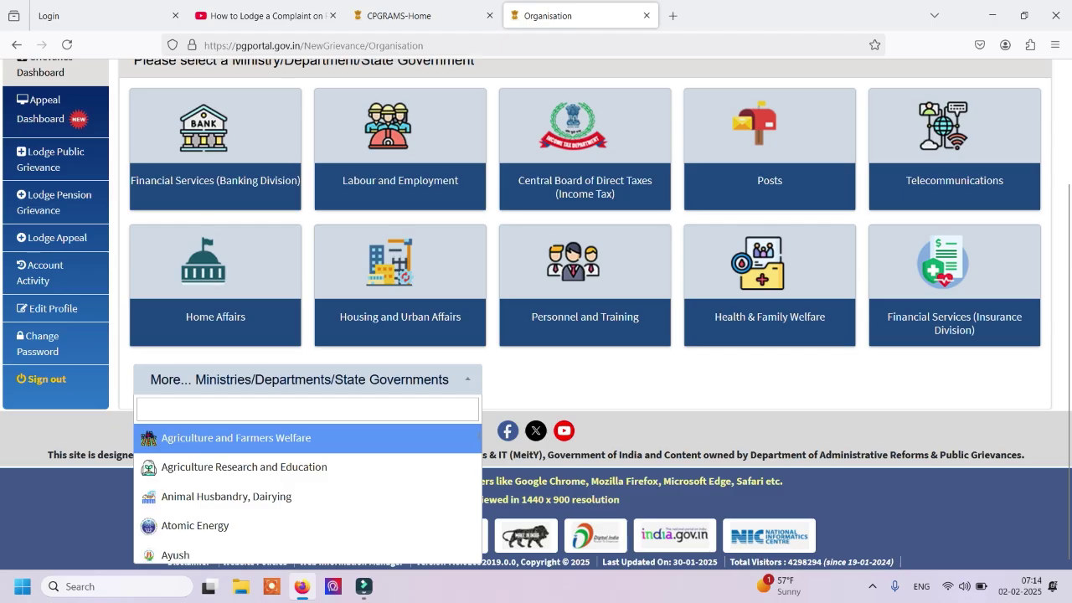
{"action": "key", "text": "Escape"}
{"action": "scroll", "coordinate": [536, 313], "scroll_direction": "up", "scroll_amount": 2}
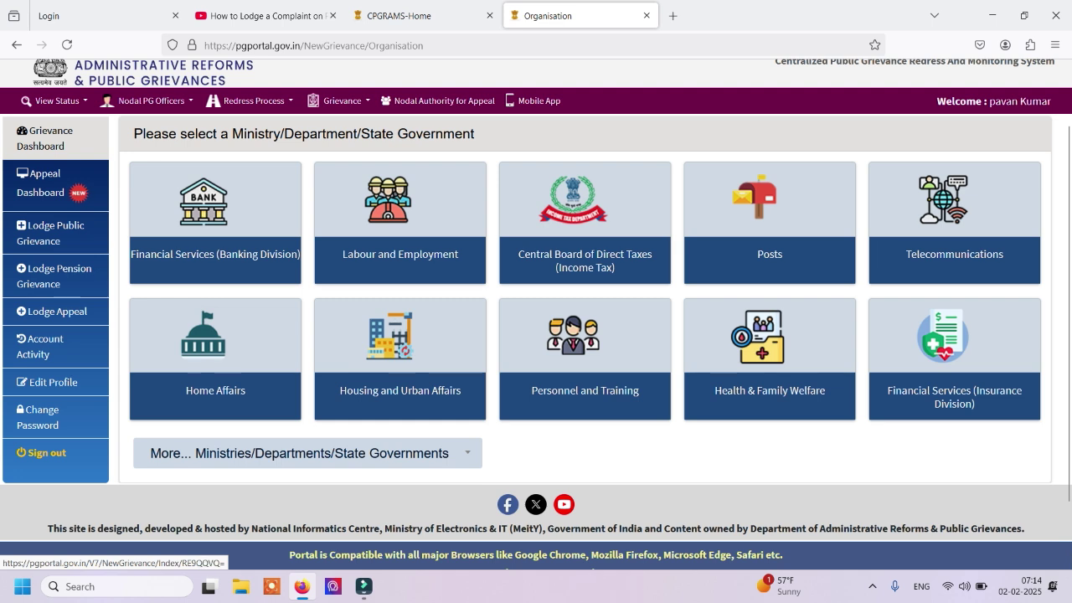
{"action": "scroll", "coordinate": [385, 393], "scroll_direction": "down", "scroll_amount": 1}
{"action": "left_click", "coordinate": [352, 380]}
{"action": "key", "text": "Down"}
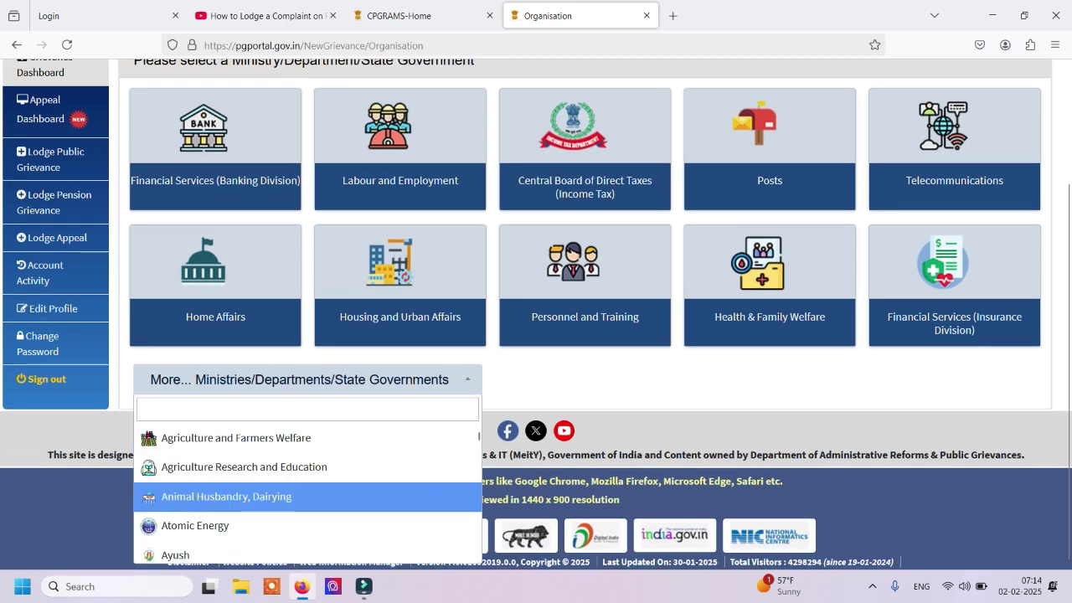
{"action": "key", "text": "Up"}
{"action": "key", "text": "Down"}
{"action": "key", "text": "Down"}
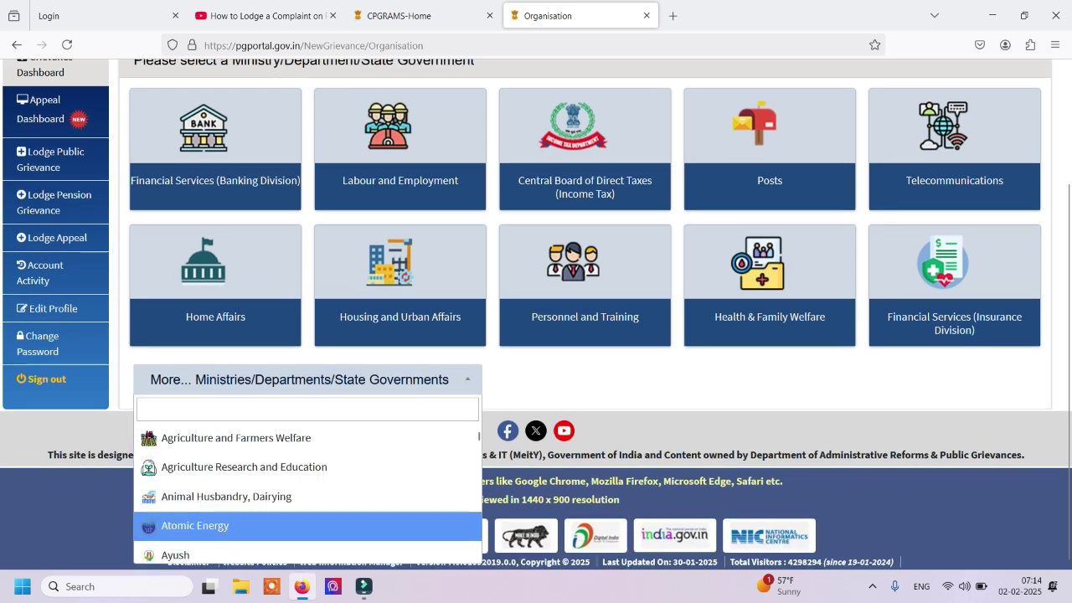
{"action": "key", "text": "Escape"}
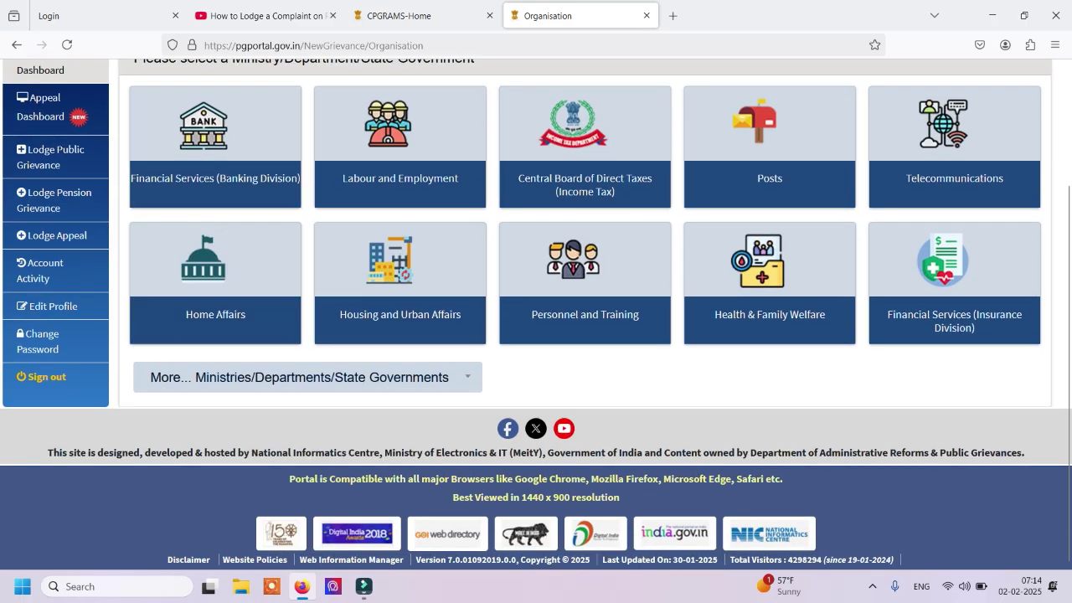
Step: Browse the additional ministries list down to the NITI Aayog and Panchayati Raj entries, and close it without choosing one
{"action": "left_click", "coordinate": [307, 377]}
{"action": "scroll", "coordinate": [307, 289], "scroll_direction": "down", "scroll_amount": 3}
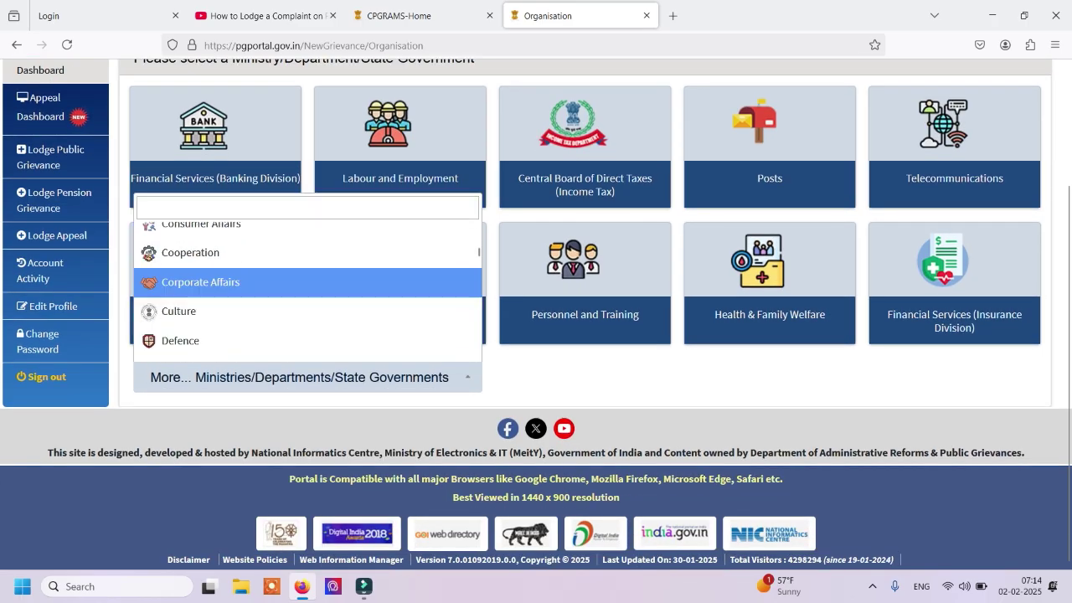
{"action": "scroll", "coordinate": [308, 325], "scroll_direction": "down", "scroll_amount": 8}
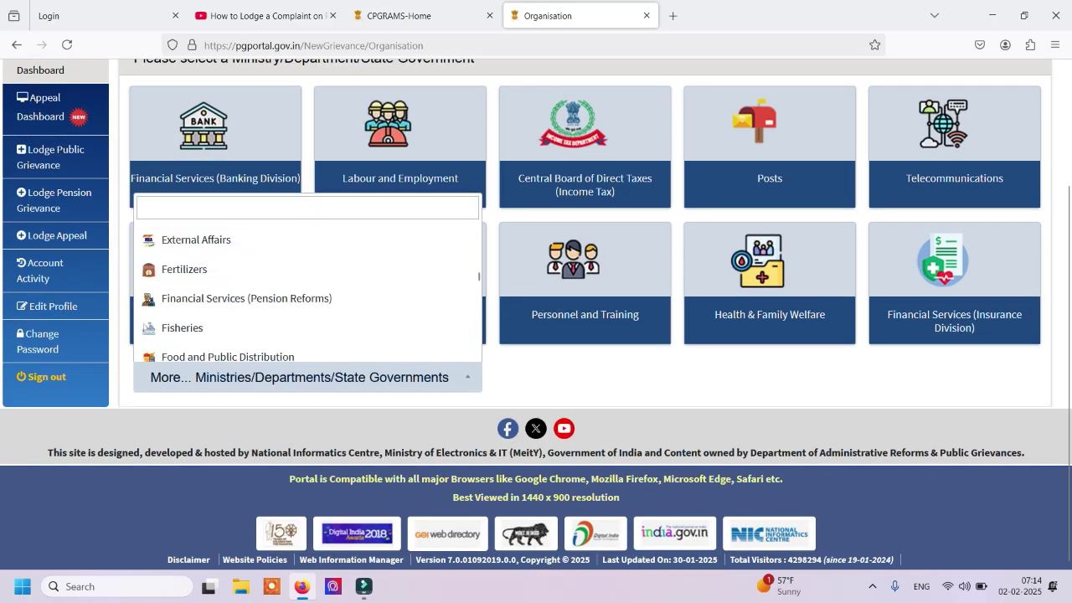
{"action": "scroll", "coordinate": [307, 293], "scroll_direction": "down", "scroll_amount": 3}
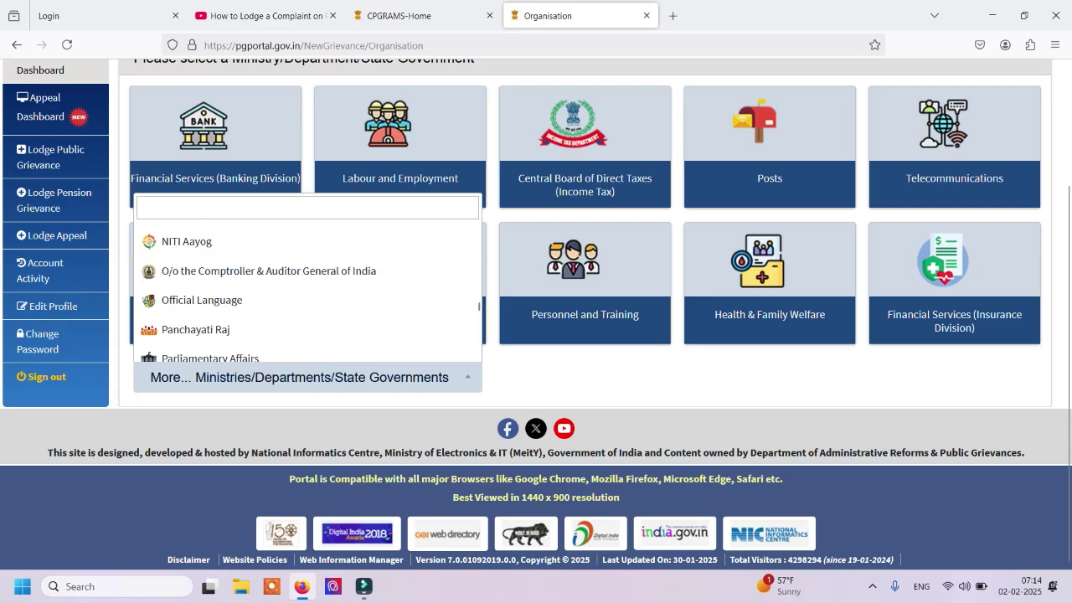
{"action": "scroll", "coordinate": [307, 293], "scroll_direction": "up", "scroll_amount": 1}
{"action": "scroll", "coordinate": [307, 293], "scroll_direction": "up", "scroll_amount": 2}
{"action": "scroll", "coordinate": [307, 326], "scroll_direction": "up", "scroll_amount": 10}
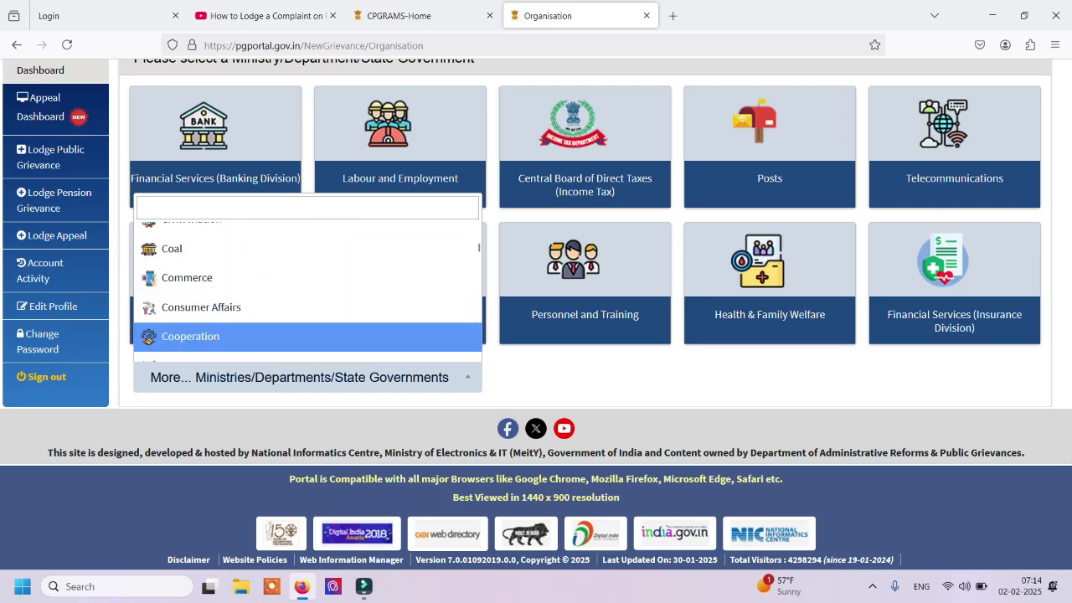
{"action": "scroll", "coordinate": [308, 335], "scroll_direction": "up", "scroll_amount": 3}
{"action": "left_click", "coordinate": [308, 376]}
{"action": "scroll", "coordinate": [584, 268], "scroll_direction": "up", "scroll_amount": 3}
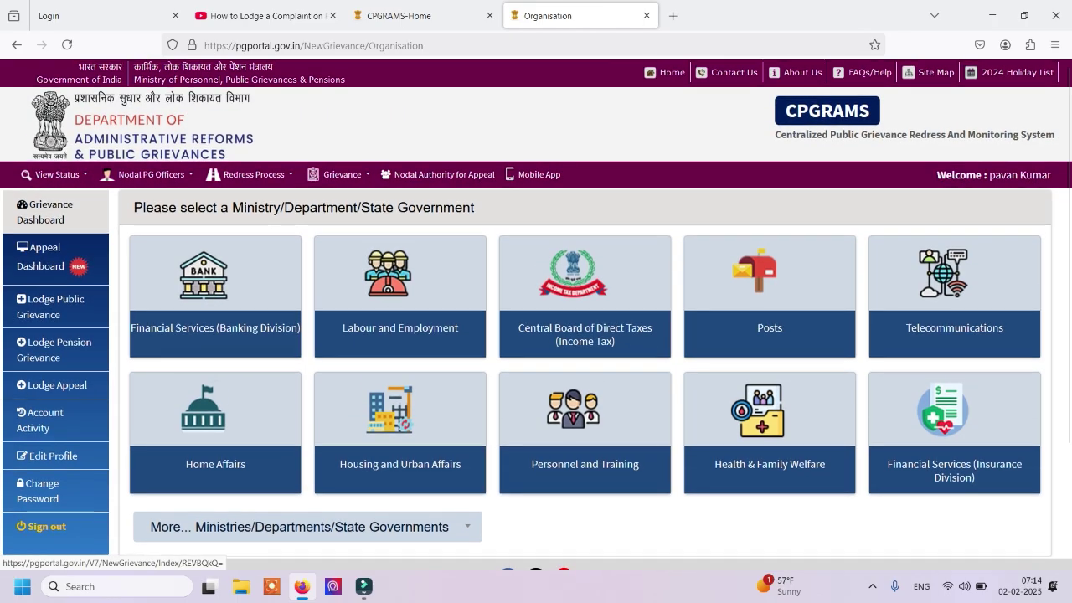
Step: Choose Financial Services (Banking Division) for the grievance and browse the options for its main category
{"action": "left_click", "coordinate": [215, 293]}
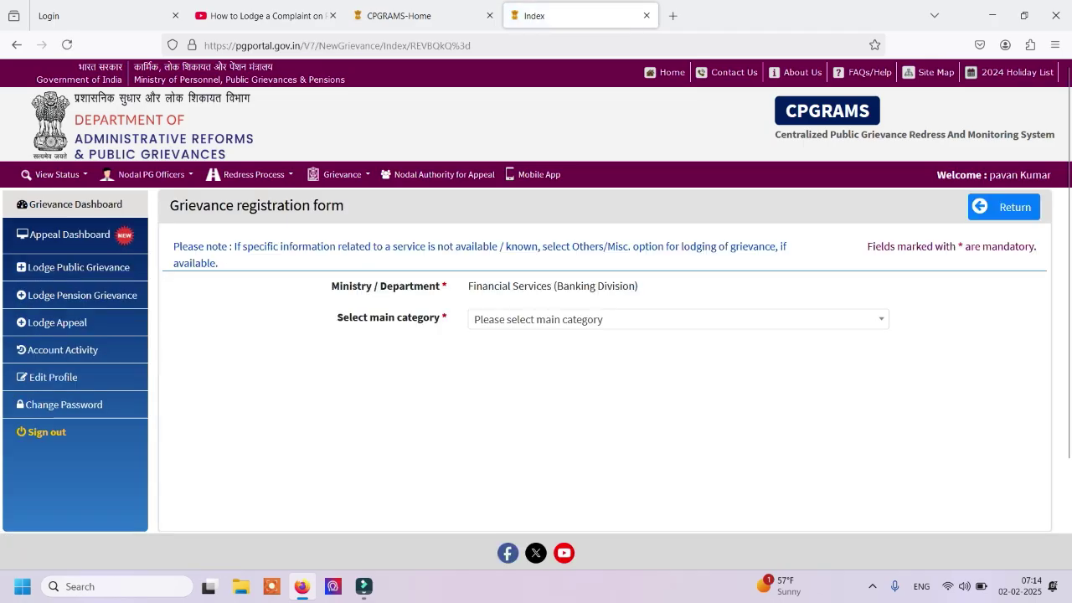
{"action": "left_click", "coordinate": [677, 319]}
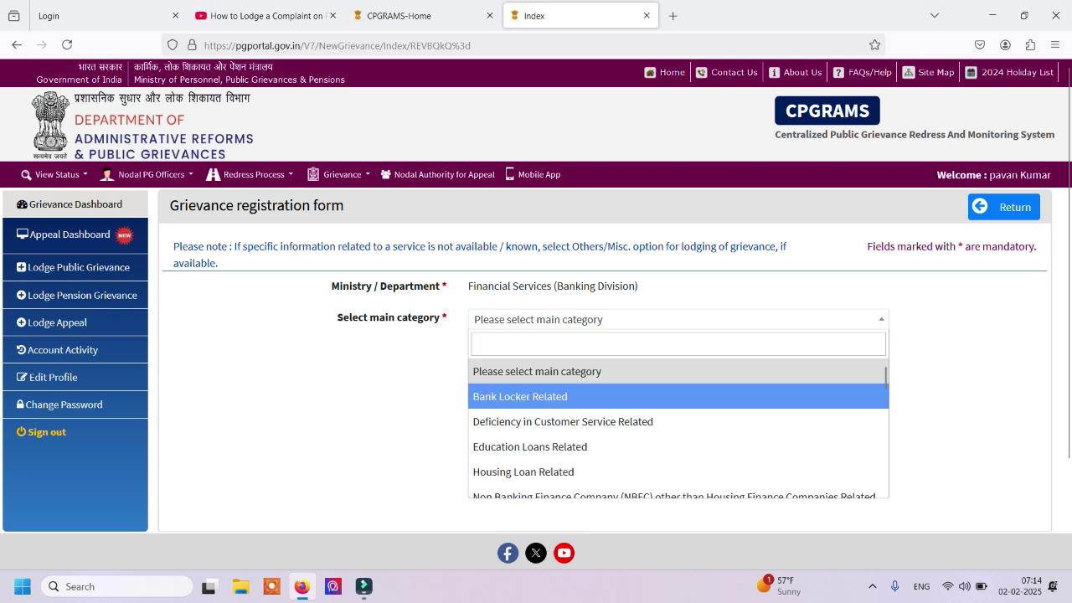
{"action": "key", "text": "Down"}
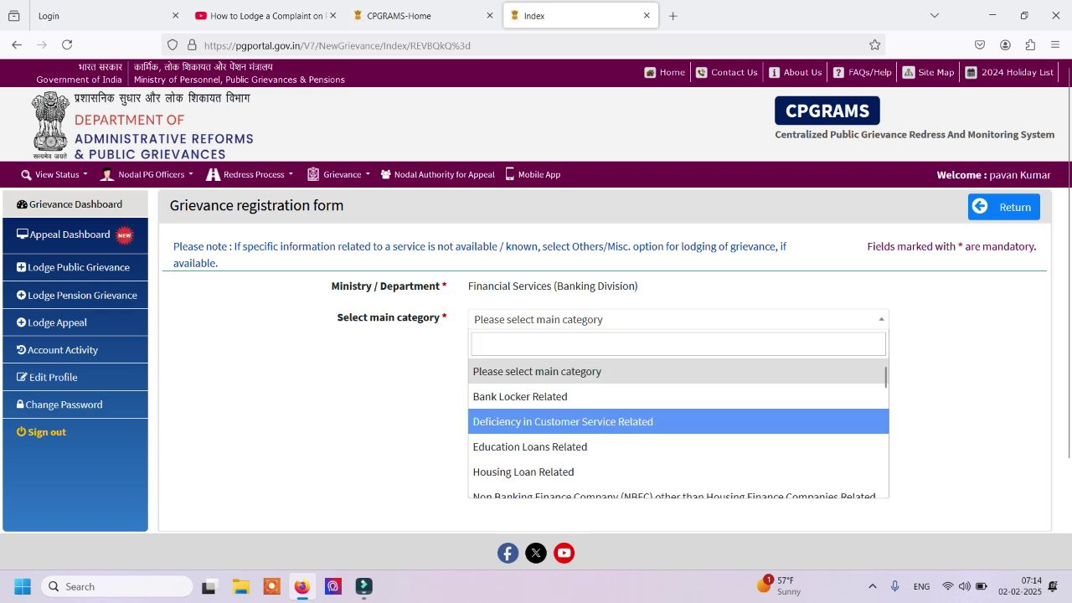
{"action": "key", "text": "Down"}
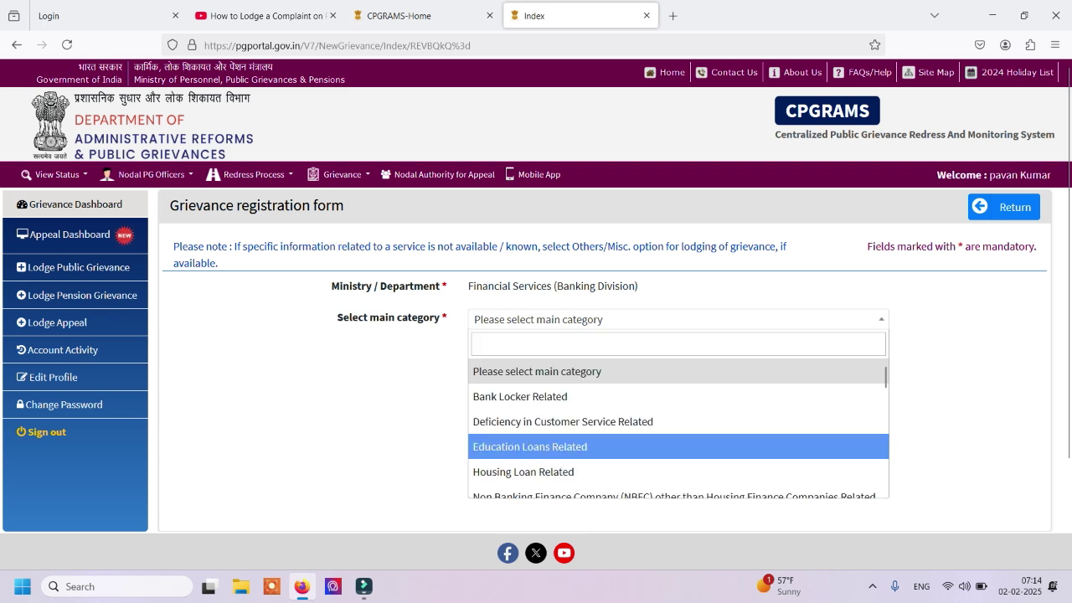
{"action": "key", "text": "Down"}
{"action": "key", "text": "Down"}
{"action": "key", "text": "Down"}
{"action": "key", "text": "Down"}
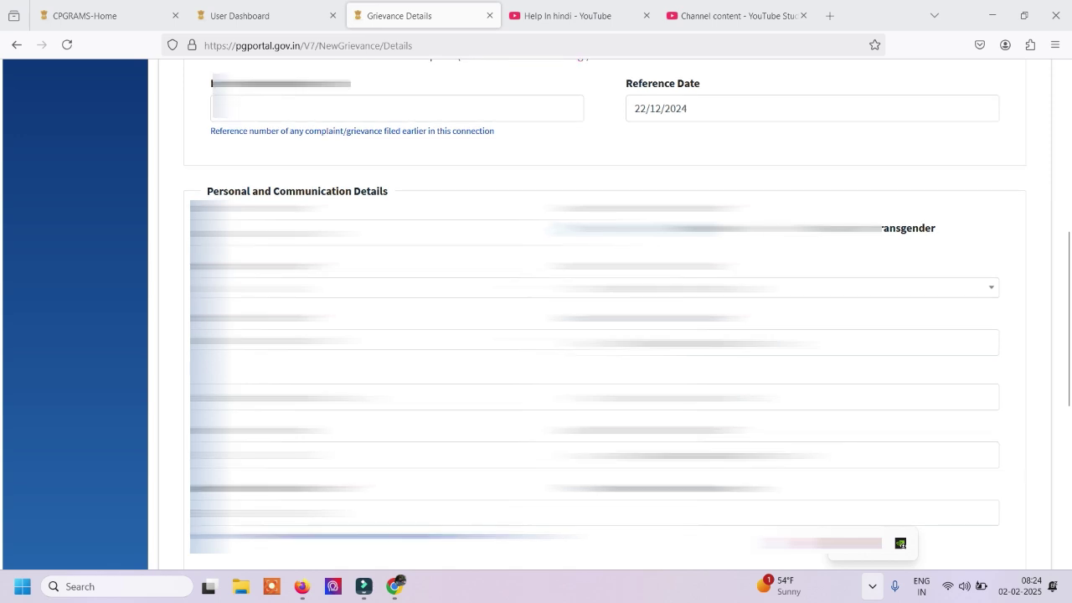
Step: Review the remaining grievance details down to the Ex-Servicemen, security code and declaration sections
{"action": "scroll", "coordinate": [586, 314], "scroll_direction": "down", "scroll_amount": 10}
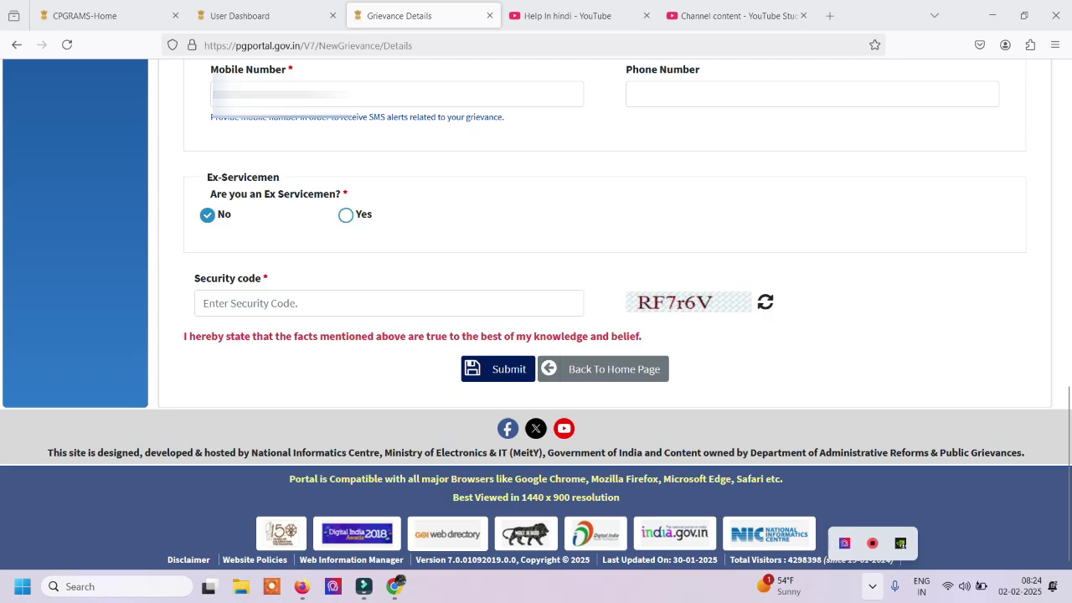